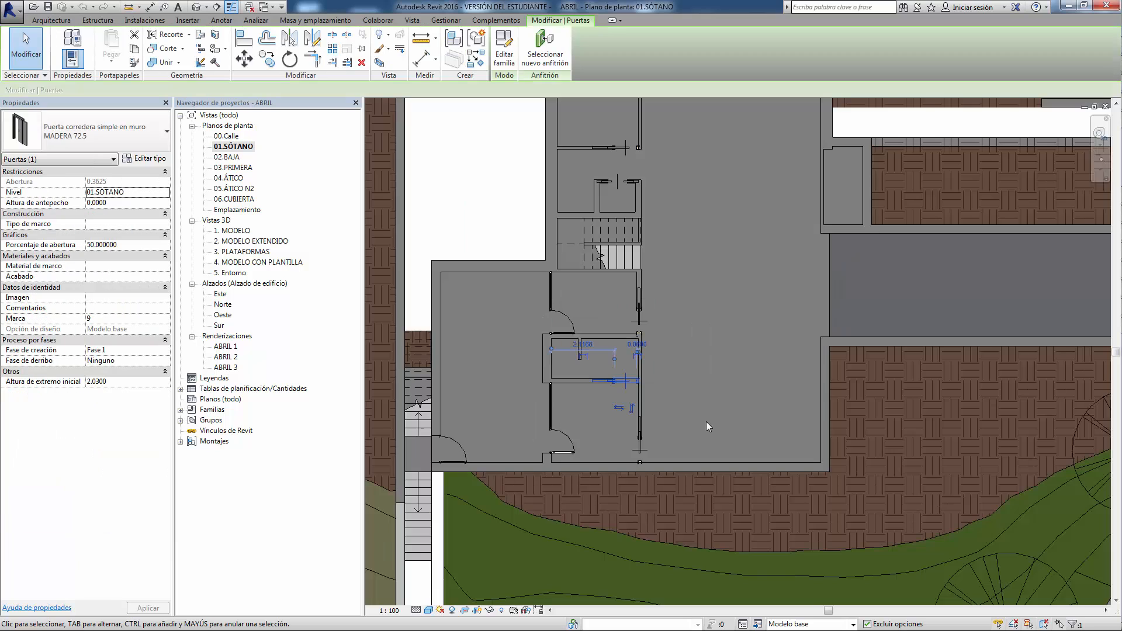
Examine the house in the 2. MODELO EXTENDIDO 3D view and the 06.CUBIERTA level marker in the Norte elevation
{"action": "double_click", "coordinate": [253, 241]}
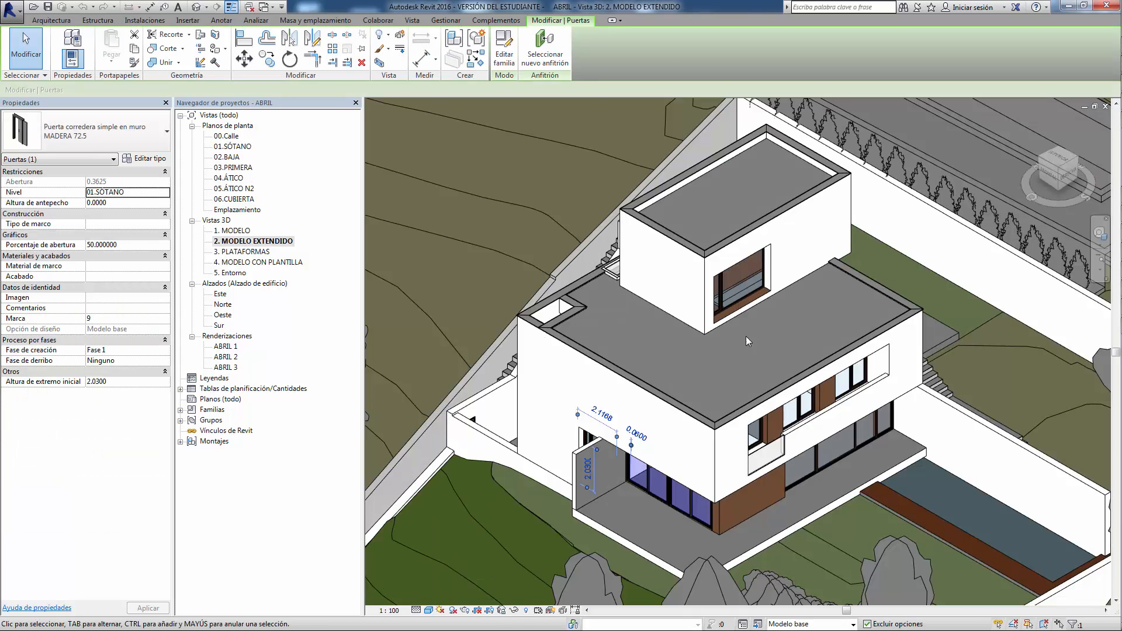
{"action": "scroll", "coordinate": [710, 402], "scroll_direction": "down", "scroll_amount": 5}
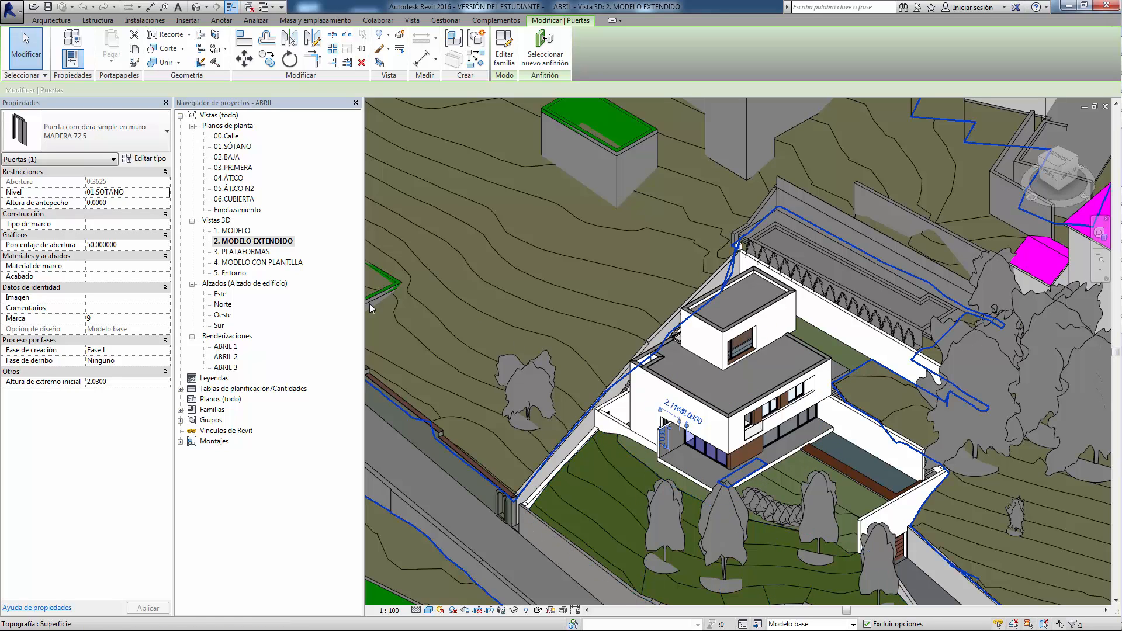
{"action": "double_click", "coordinate": [228, 306]}
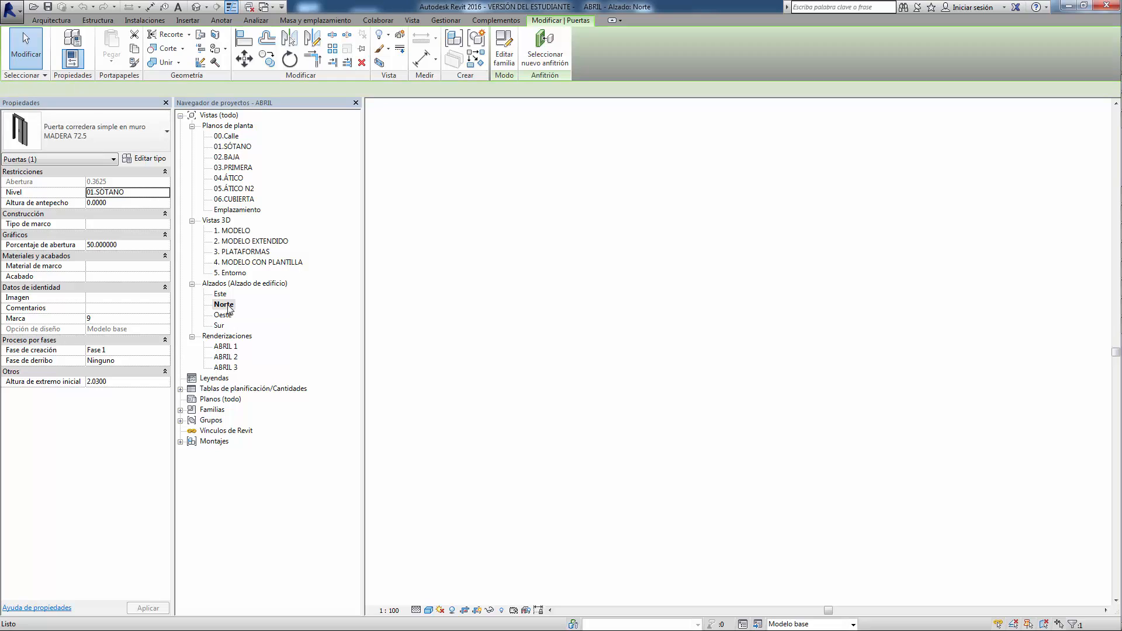
{"action": "scroll", "coordinate": [993, 344], "scroll_direction": "up", "scroll_amount": 5}
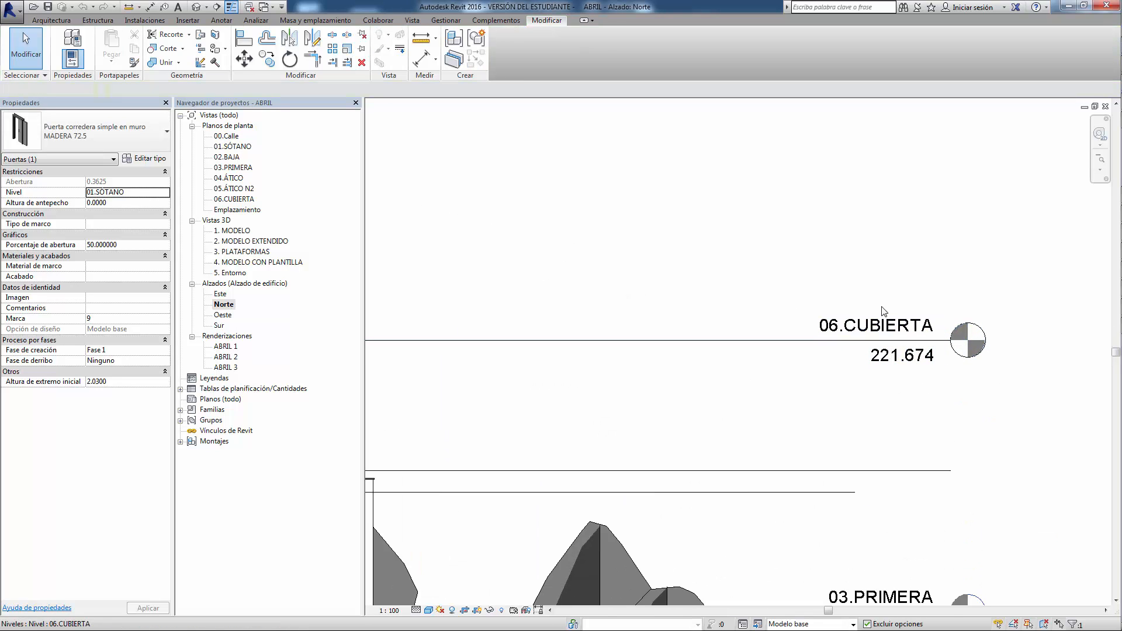
{"action": "left_click", "coordinate": [929, 390]}
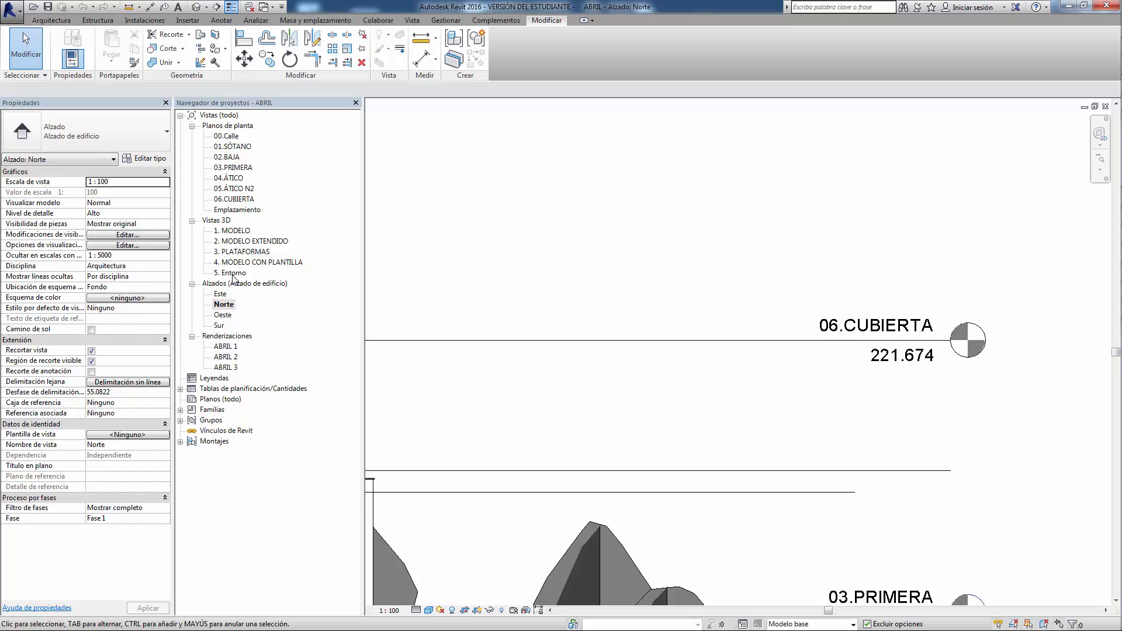
Examine the façade openings in the 2. MODELO EXTENDIDO 3D view and the doors in the 03.PRIMERA floor plan
{"action": "double_click", "coordinate": [237, 242]}
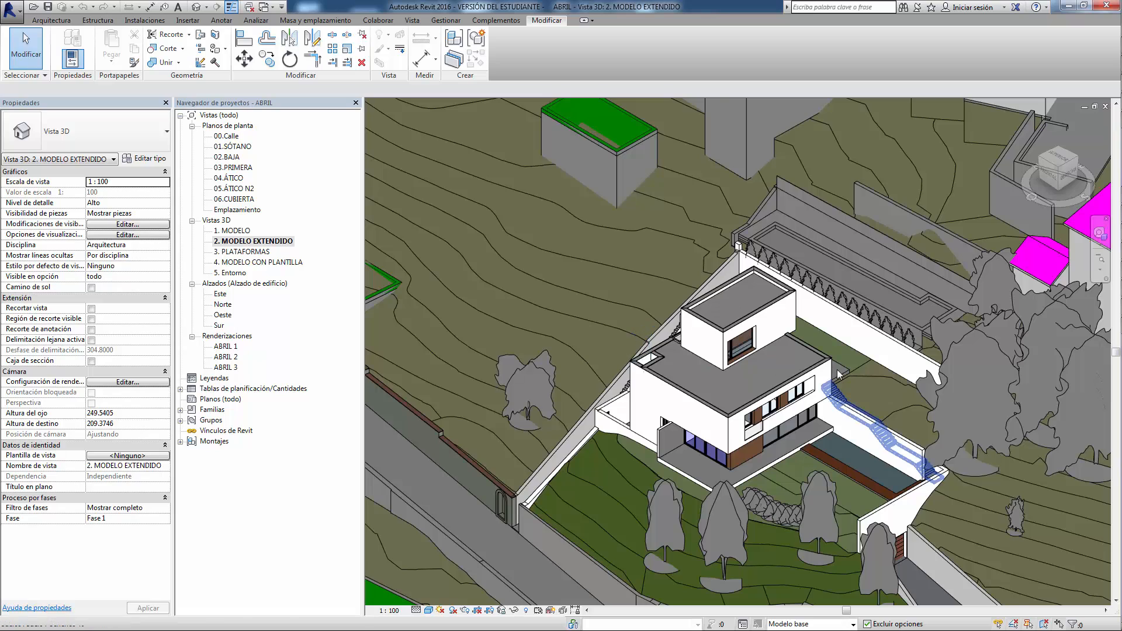
{"action": "scroll", "coordinate": [735, 474], "scroll_direction": "up", "scroll_amount": 8}
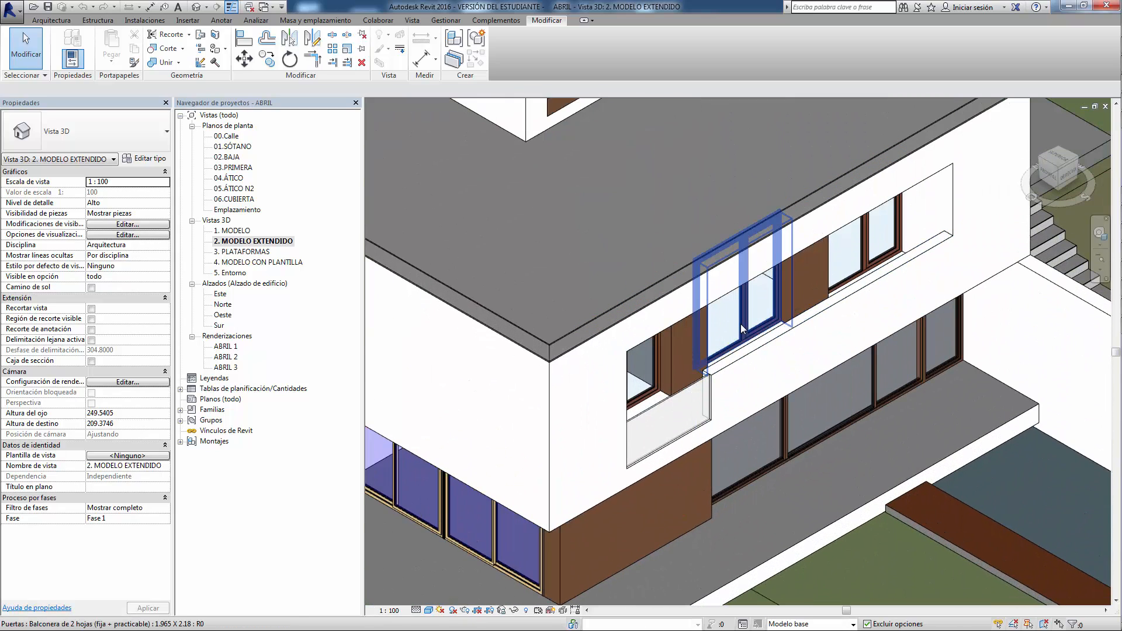
{"action": "double_click", "coordinate": [241, 170]}
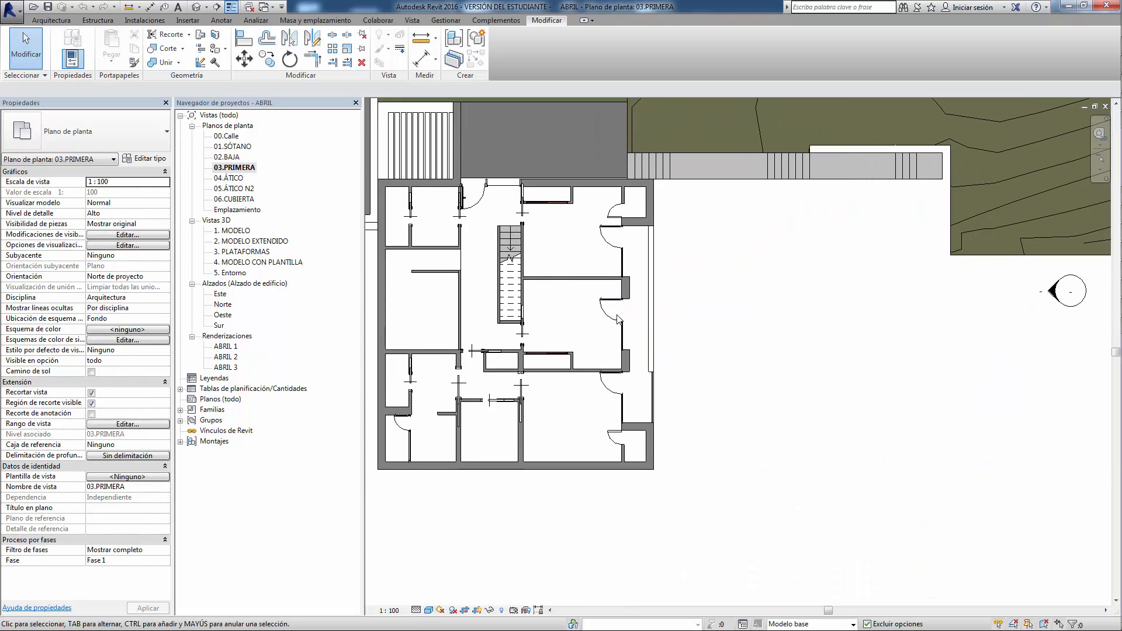
{"action": "scroll", "coordinate": [618, 319], "scroll_direction": "up", "scroll_amount": 3}
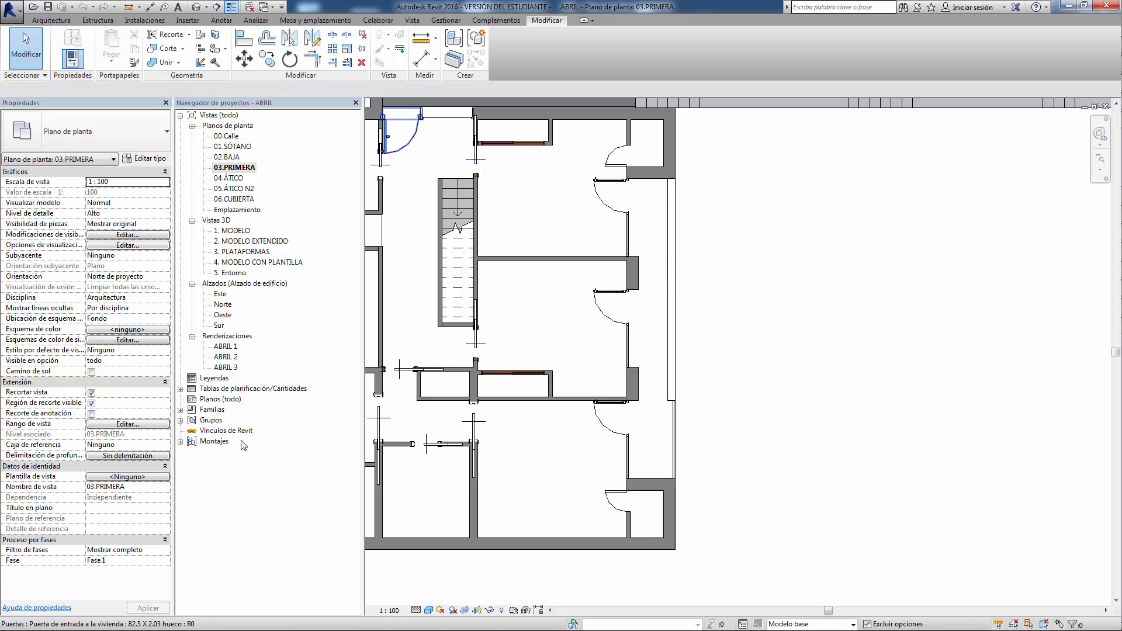
Expand the project's Familias and its Puertas category to review the loaded door families
{"action": "left_click", "coordinate": [181, 409]}
{"action": "scroll", "coordinate": [280, 315], "scroll_direction": "down", "scroll_amount": 6}
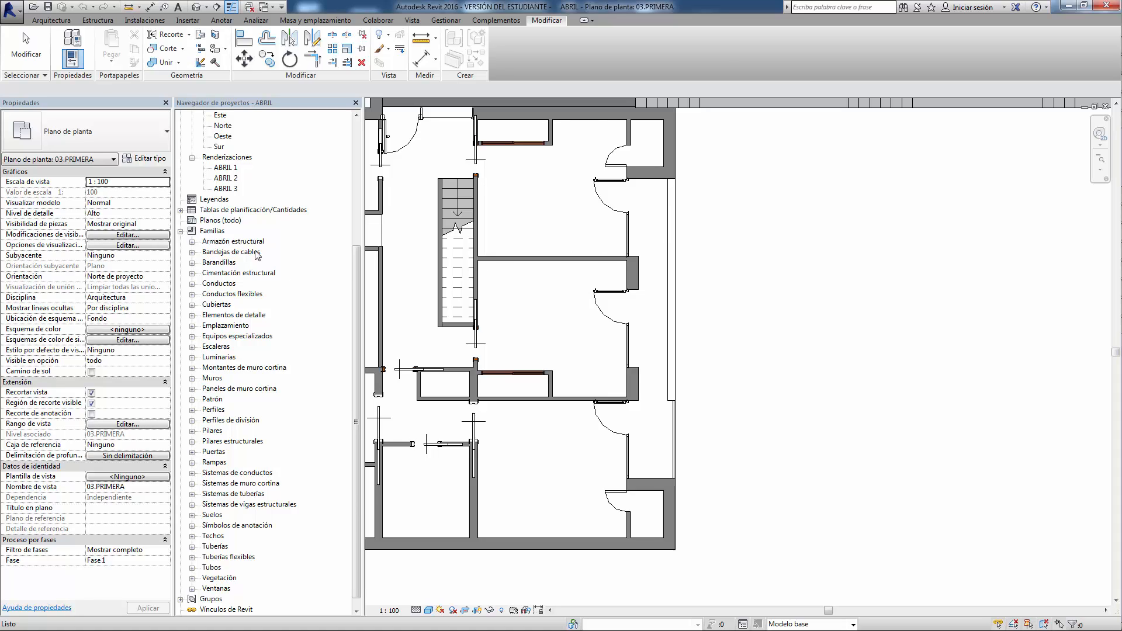
{"action": "scroll", "coordinate": [357, 300], "scroll_direction": "down", "scroll_amount": 1}
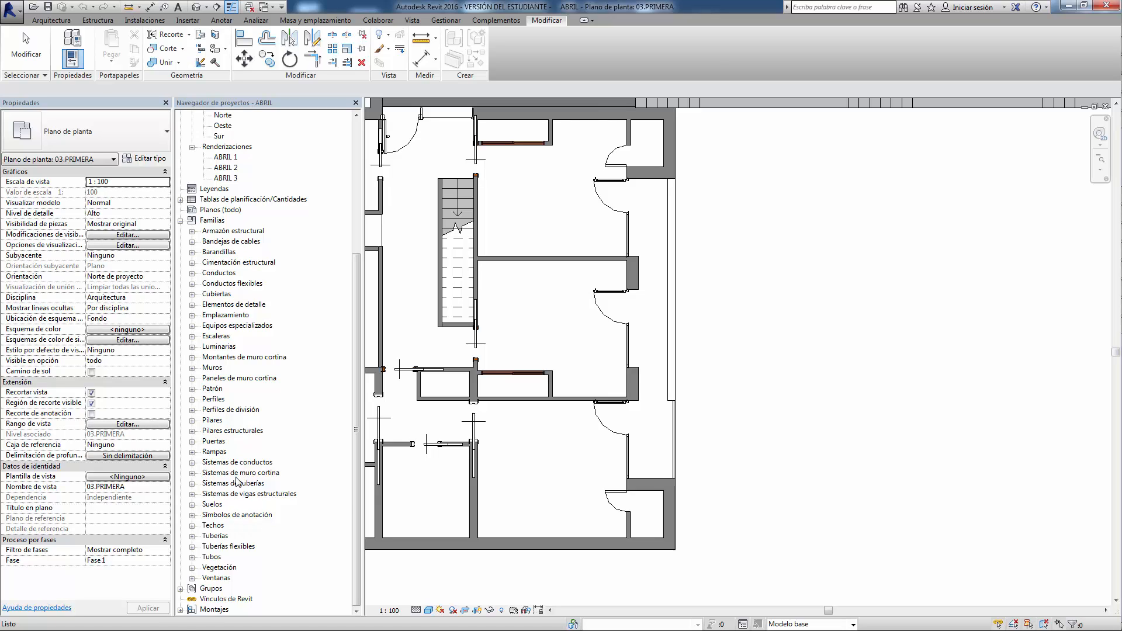
{"action": "left_click", "coordinate": [192, 441]}
{"action": "scroll", "coordinate": [298, 462], "scroll_direction": "down", "scroll_amount": 2}
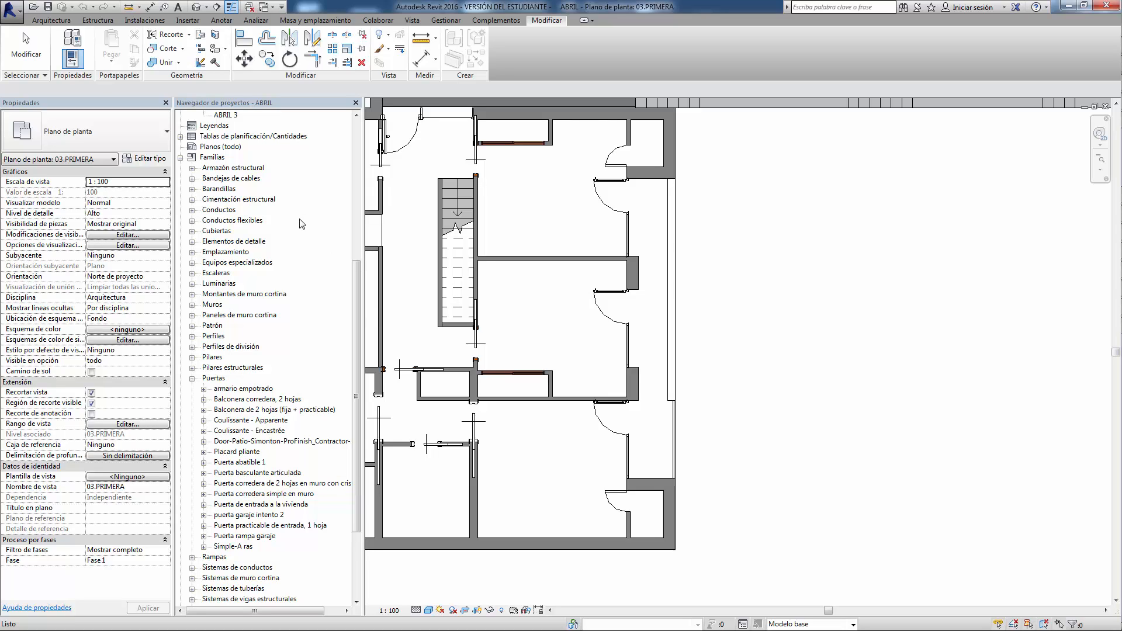
{"action": "scroll", "coordinate": [269, 385], "scroll_direction": "down", "scroll_amount": 1}
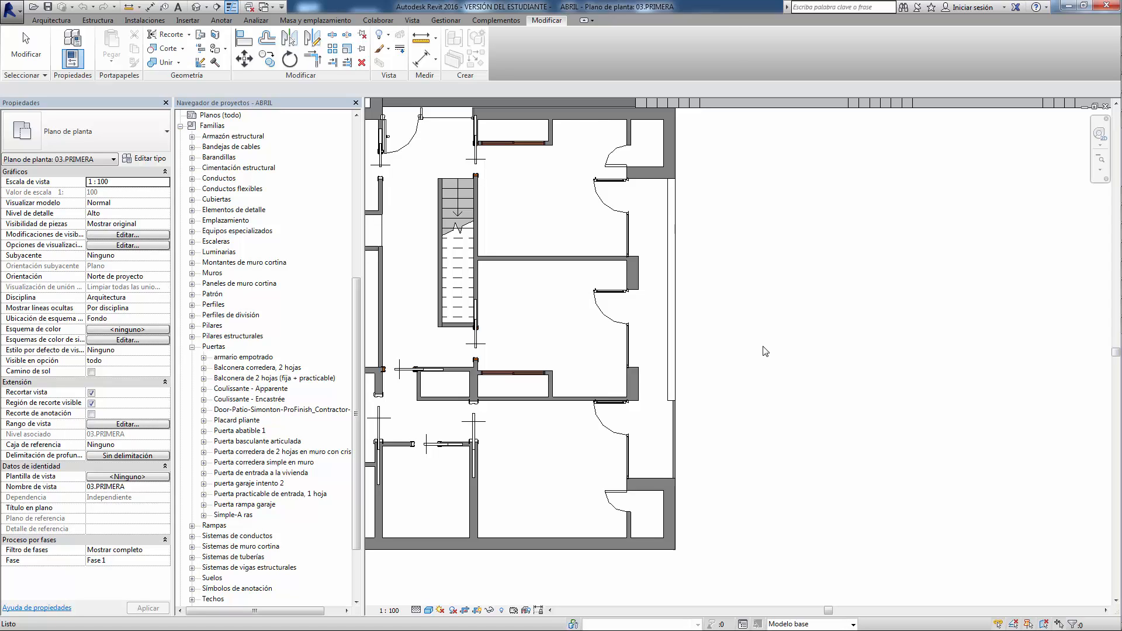
Review the door types available to the Door tool, up to the armario empotrado and Balconera families, without placing one
{"action": "left_click", "coordinate": [52, 22]}
{"action": "left_click", "coordinate": [95, 53]}
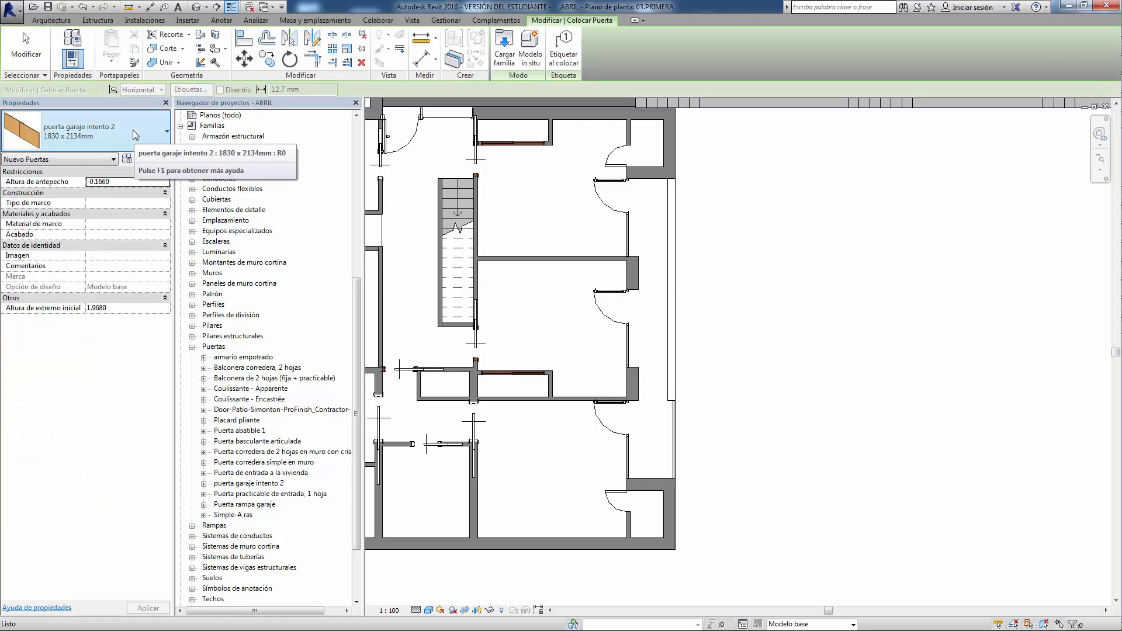
{"action": "left_click", "coordinate": [136, 129]}
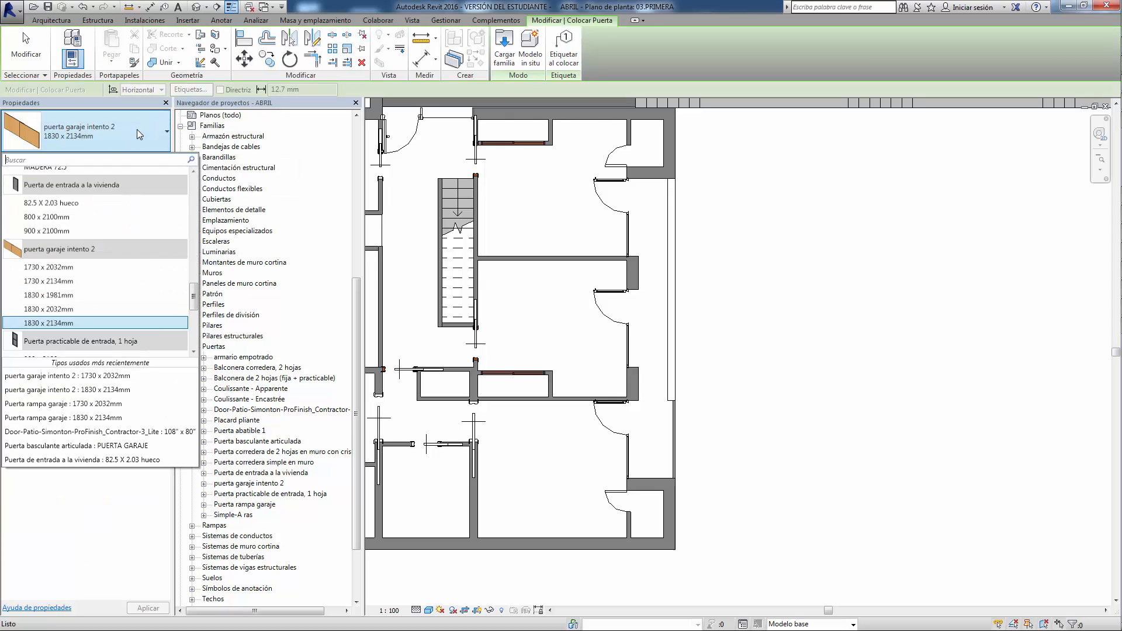
{"action": "scroll", "coordinate": [196, 275], "scroll_direction": "up", "scroll_amount": 1}
{"action": "scroll", "coordinate": [196, 275], "scroll_direction": "up", "scroll_amount": 10}
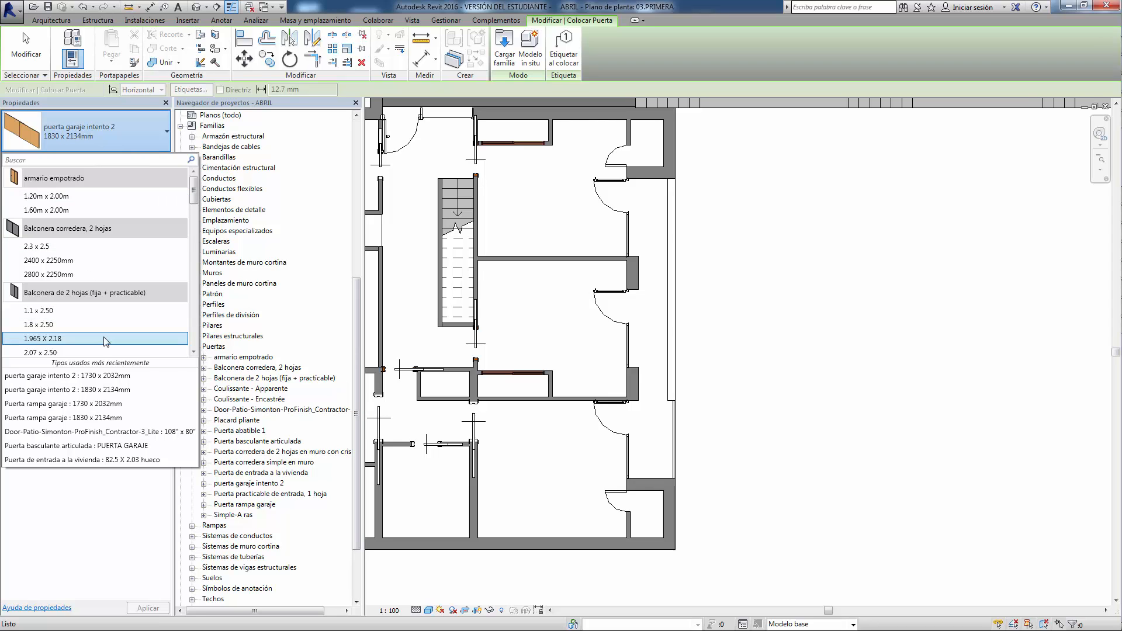
{"action": "key", "text": "Escape"}
{"action": "key", "text": "Escape"}
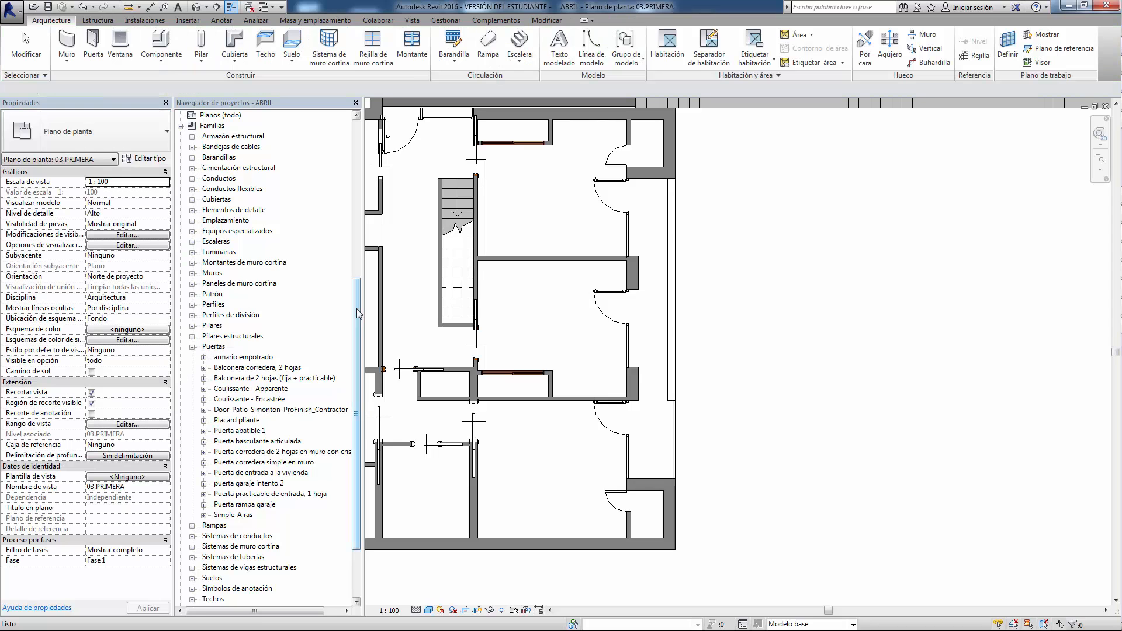
Review the wall types available to the Wall tool without drawing, and expand the Muros families in the project browser
{"action": "left_click", "coordinate": [67, 41]}
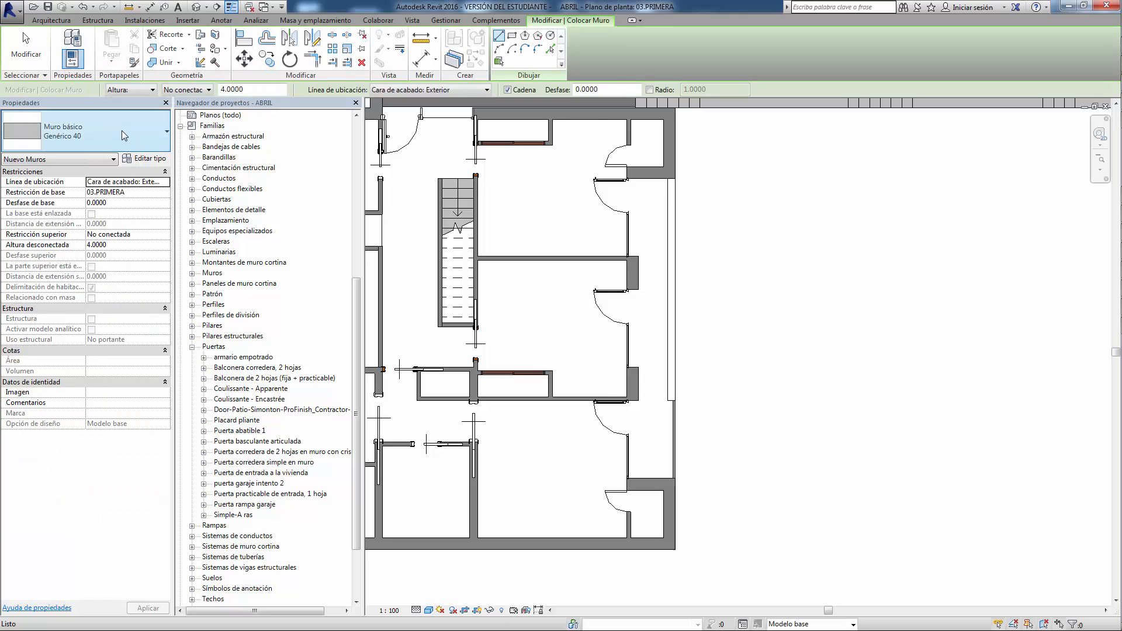
{"action": "left_click", "coordinate": [138, 146]}
{"action": "left_click_drag", "start_coordinate": [203, 265], "coordinate": [211, 296]}
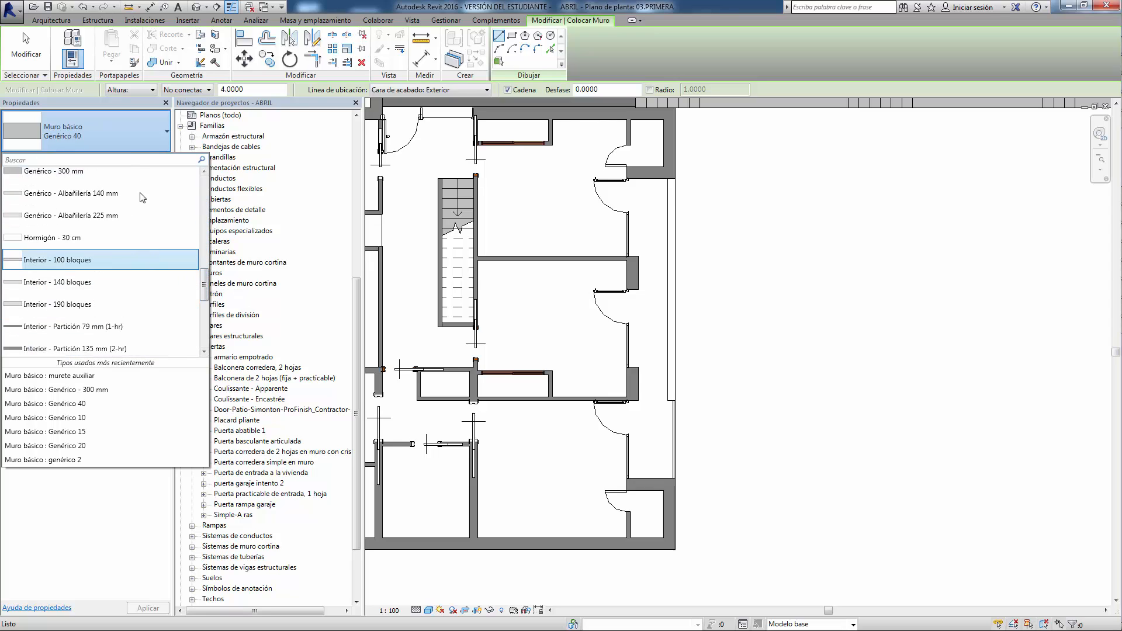
{"action": "key", "text": "Escape"}
{"action": "key", "text": "Escape"}
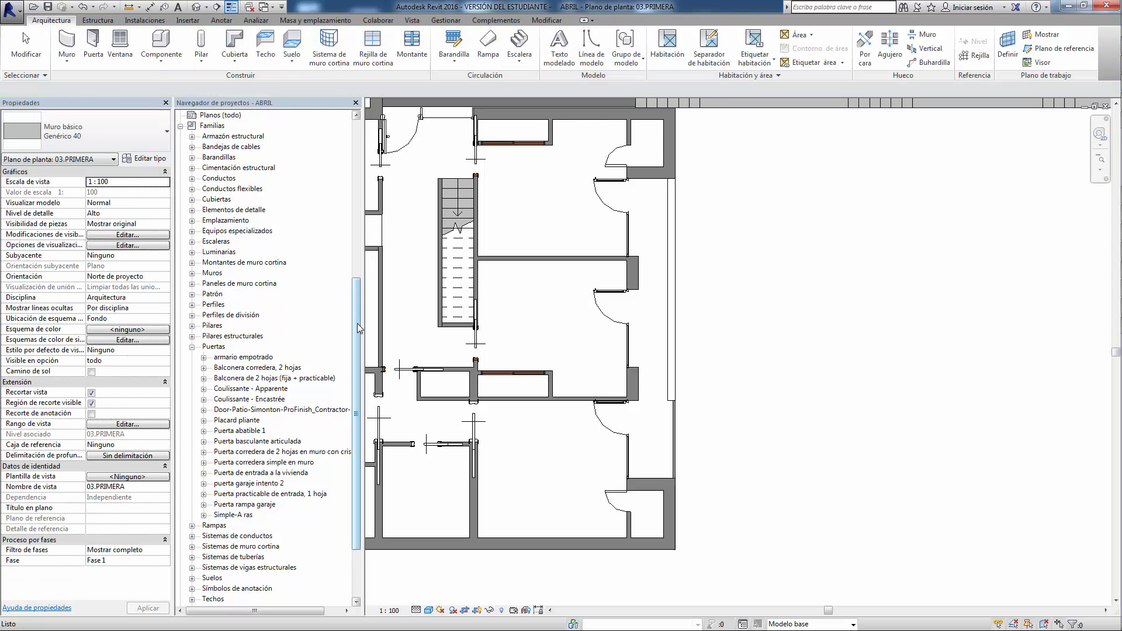
{"action": "left_click", "coordinate": [192, 274]}
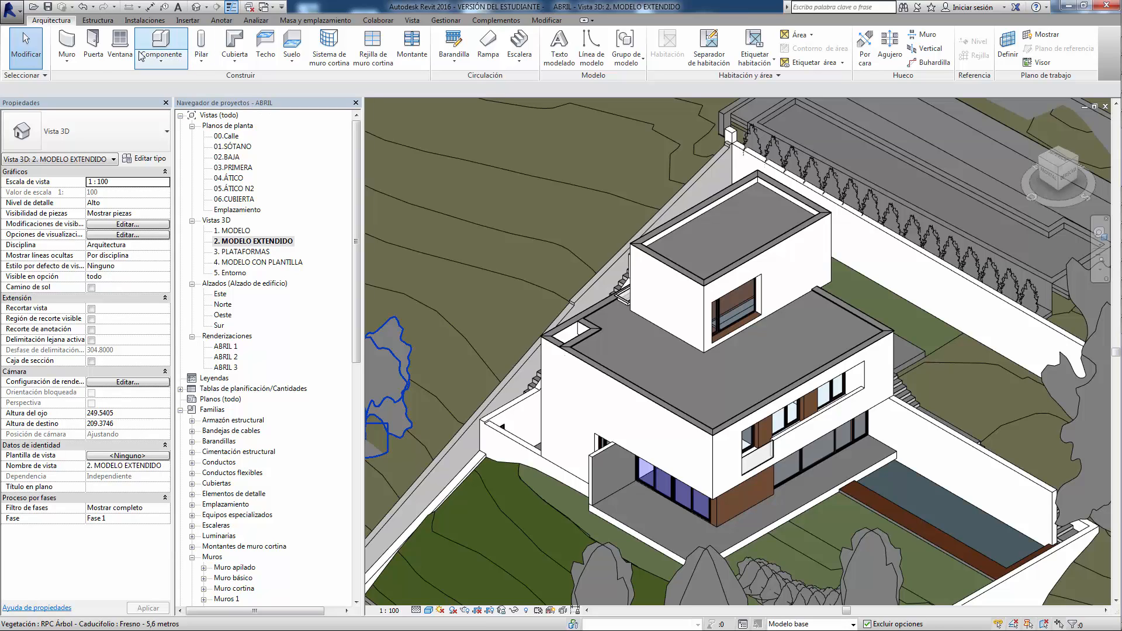
With the Door tool in the 3D view, examine the sizes offered under the puerta garaje intento 2 family
{"action": "left_click", "coordinate": [94, 47]}
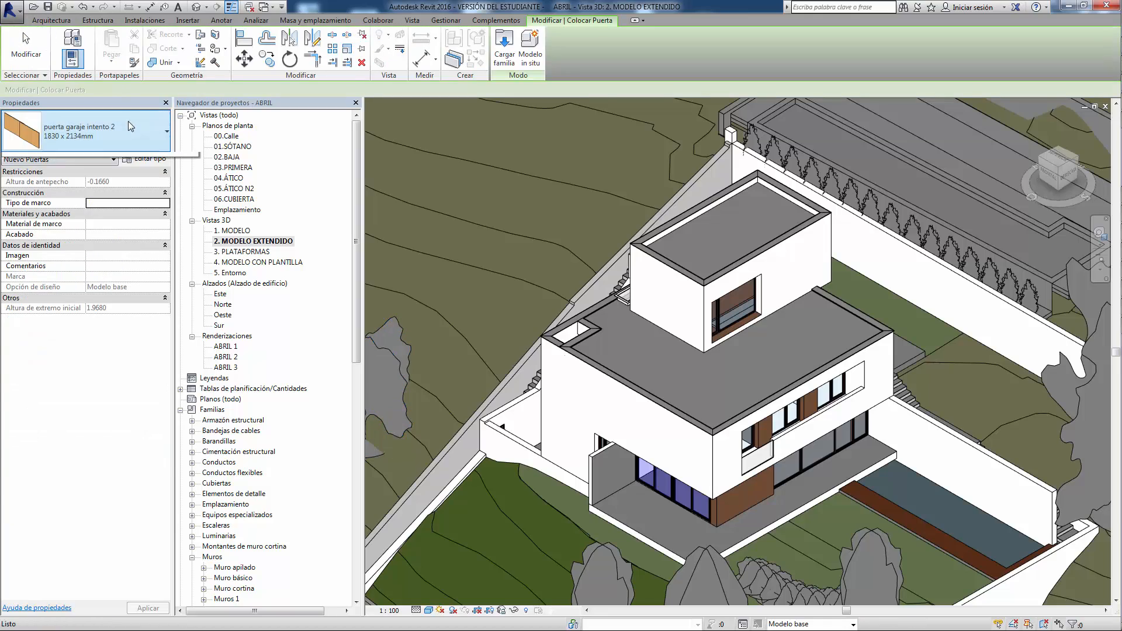
{"action": "left_click", "coordinate": [128, 121]}
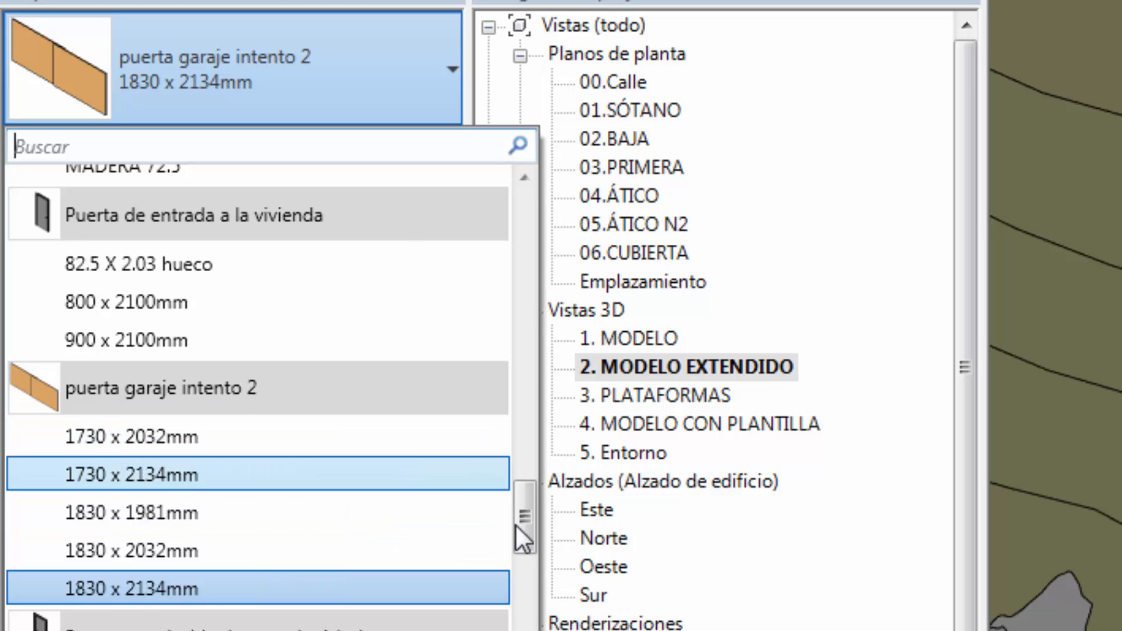
{"action": "scroll", "coordinate": [517, 526], "scroll_direction": "down", "scroll_amount": 3}
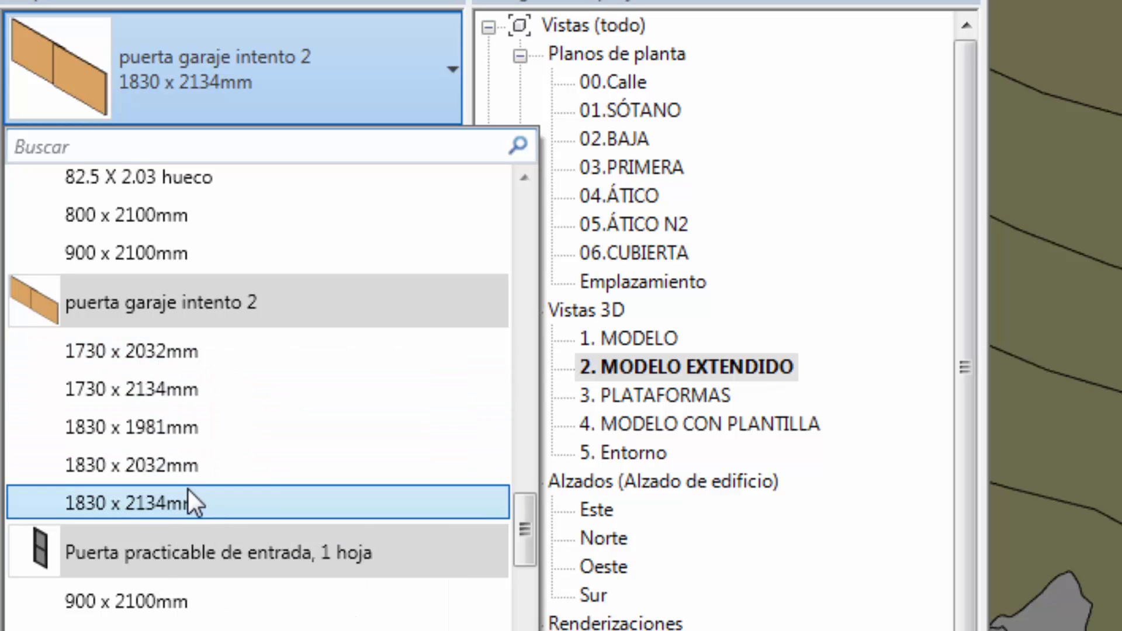
{"action": "mouse_move", "coordinate": [233, 362]}
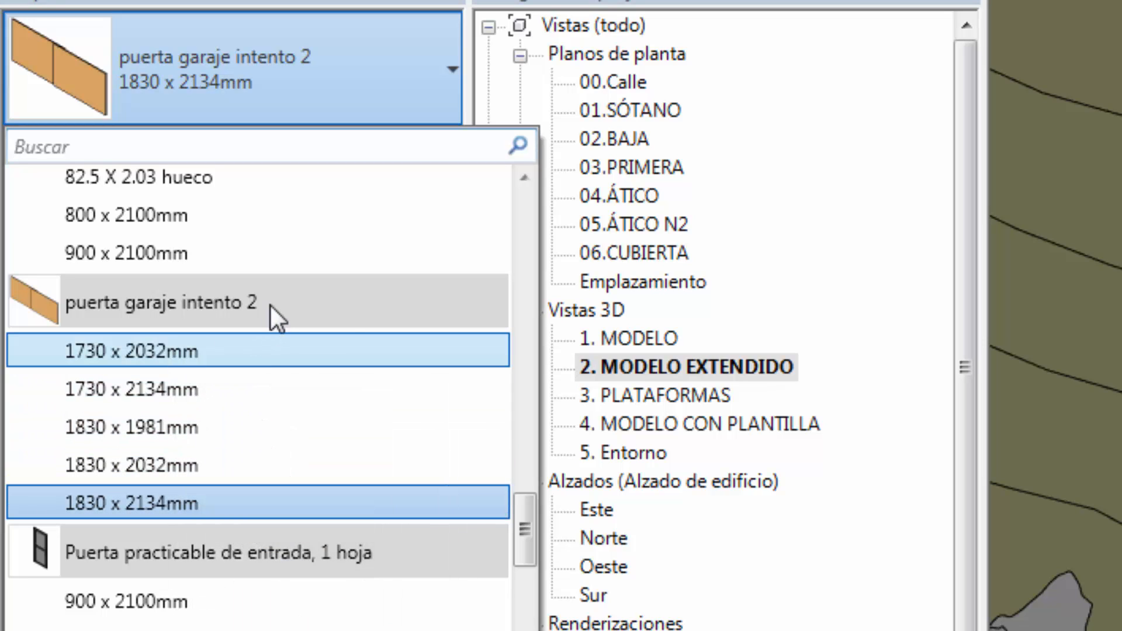
{"action": "mouse_move", "coordinate": [264, 302]}
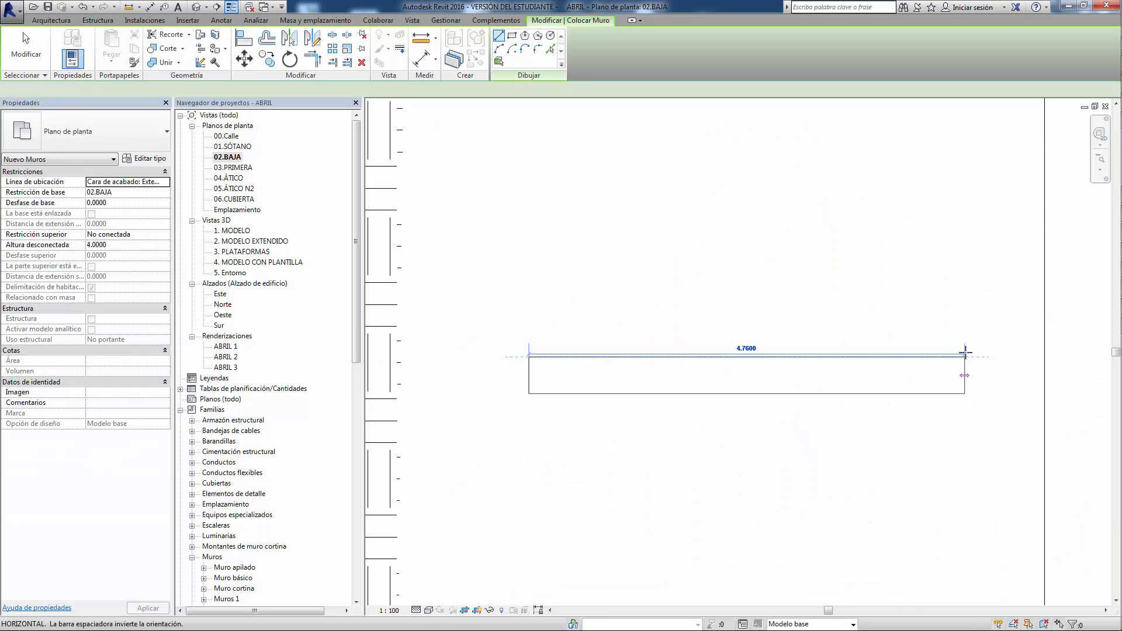
Draw a horizontal Genérico 40 wall about 4.76 m long in an empty area of the 02.BAJA floor plan
{"action": "left_click", "coordinate": [964, 356]}
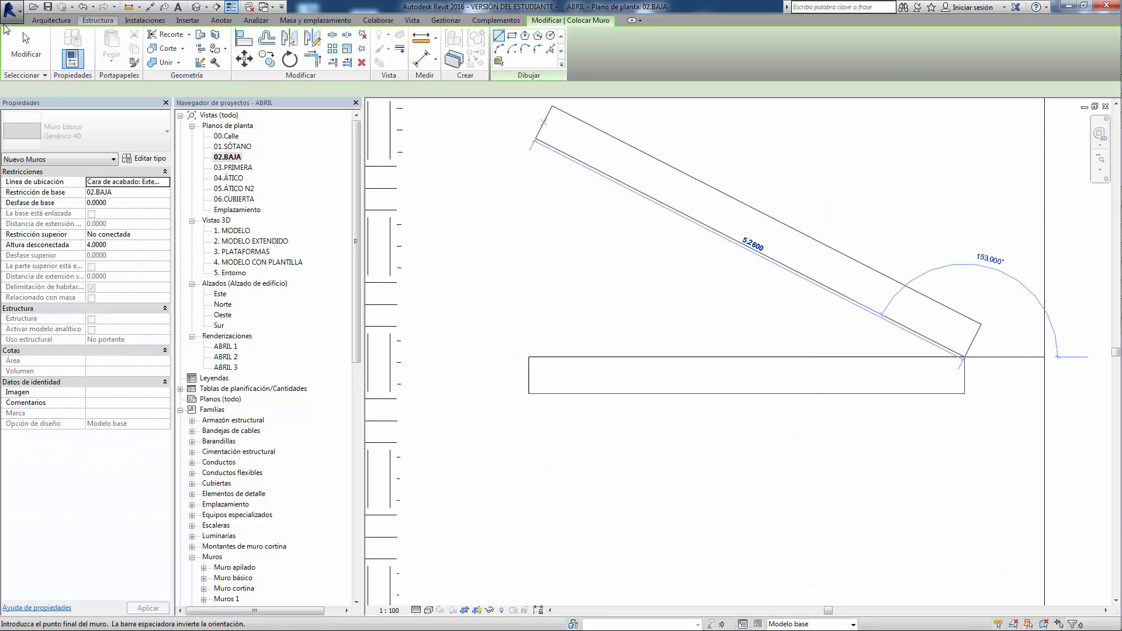
{"action": "key", "text": "Escape"}
{"action": "key", "text": "Escape"}
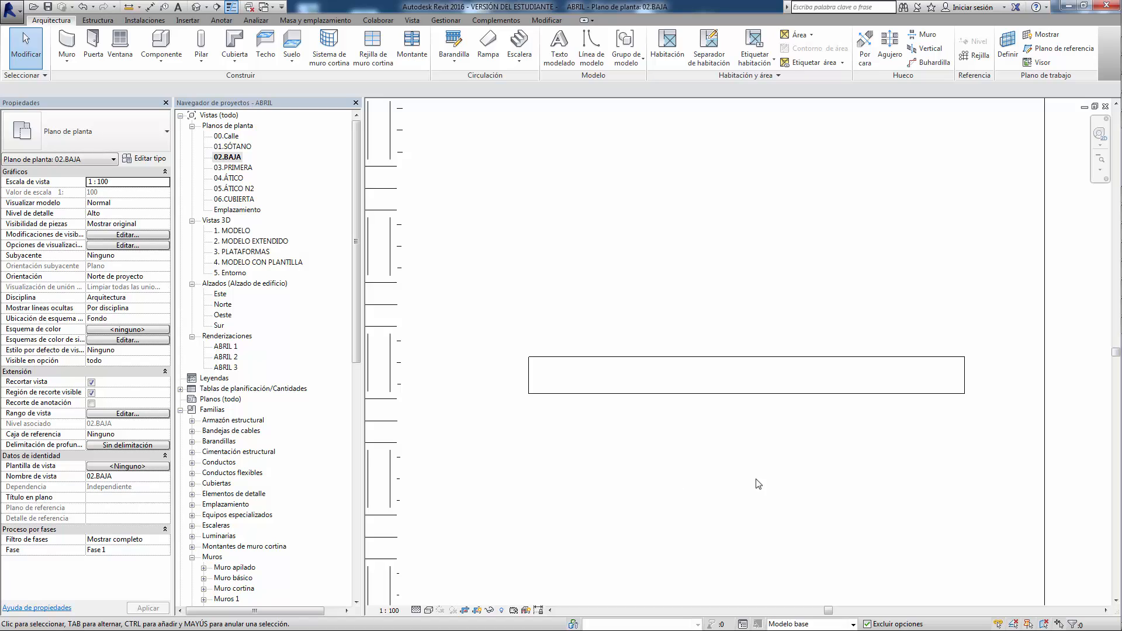
{"action": "scroll", "coordinate": [729, 511], "scroll_direction": "up", "scroll_amount": 1}
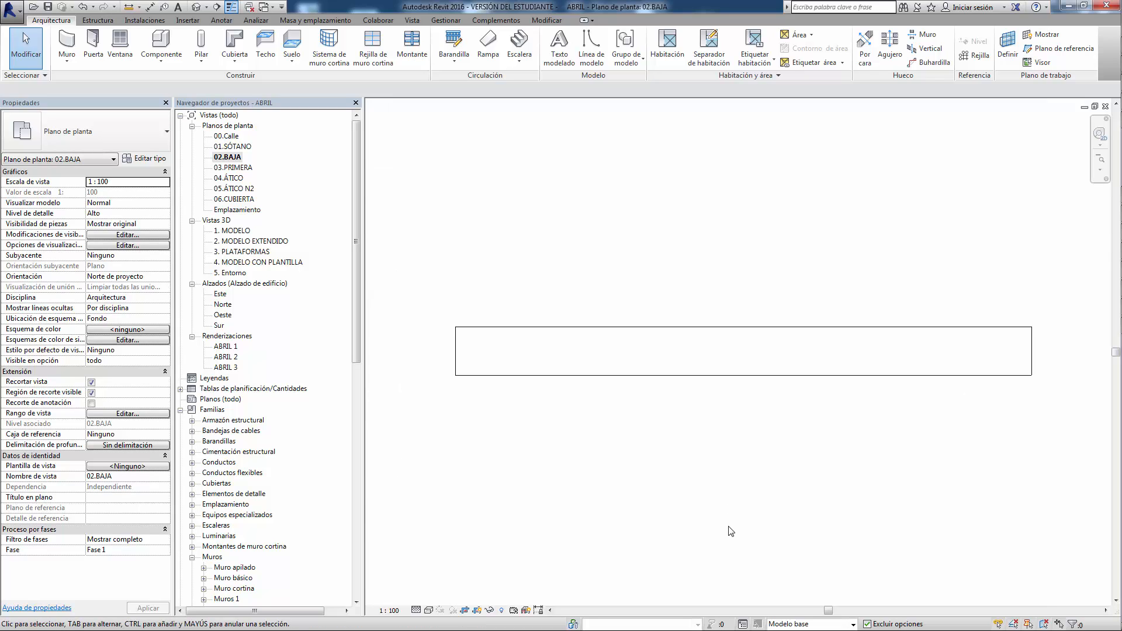
Place a Puerta practicable de entrada, 1 hoja door of type 900 x 2100mm near the middle of the new wall
{"action": "left_click", "coordinate": [93, 43]}
{"action": "left_click", "coordinate": [137, 132]}
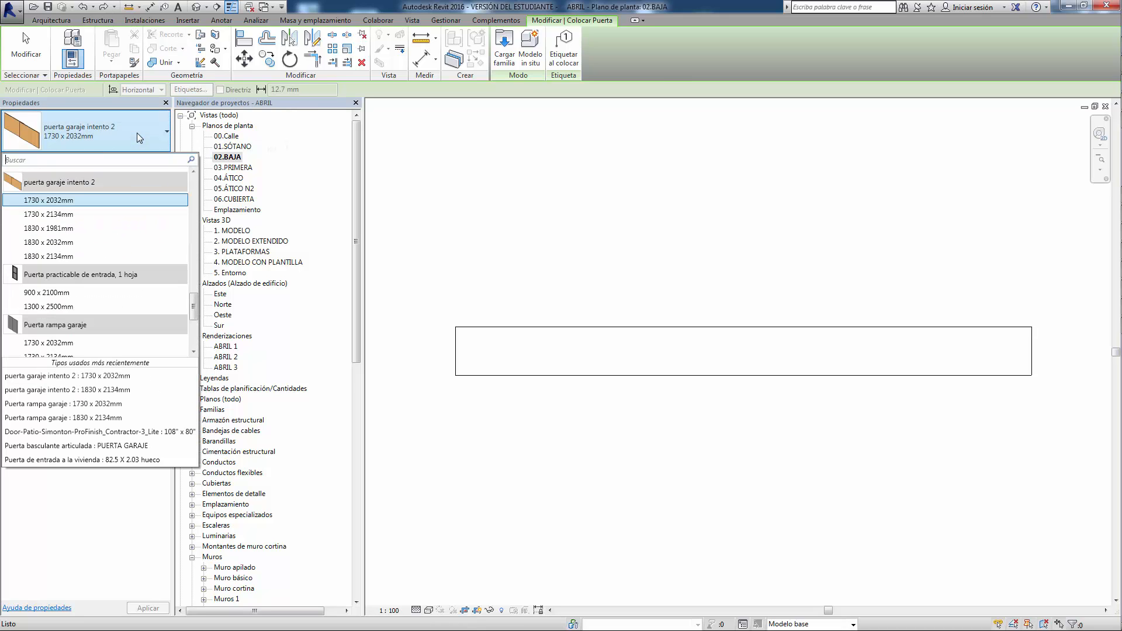
{"action": "left_click", "coordinate": [63, 295]}
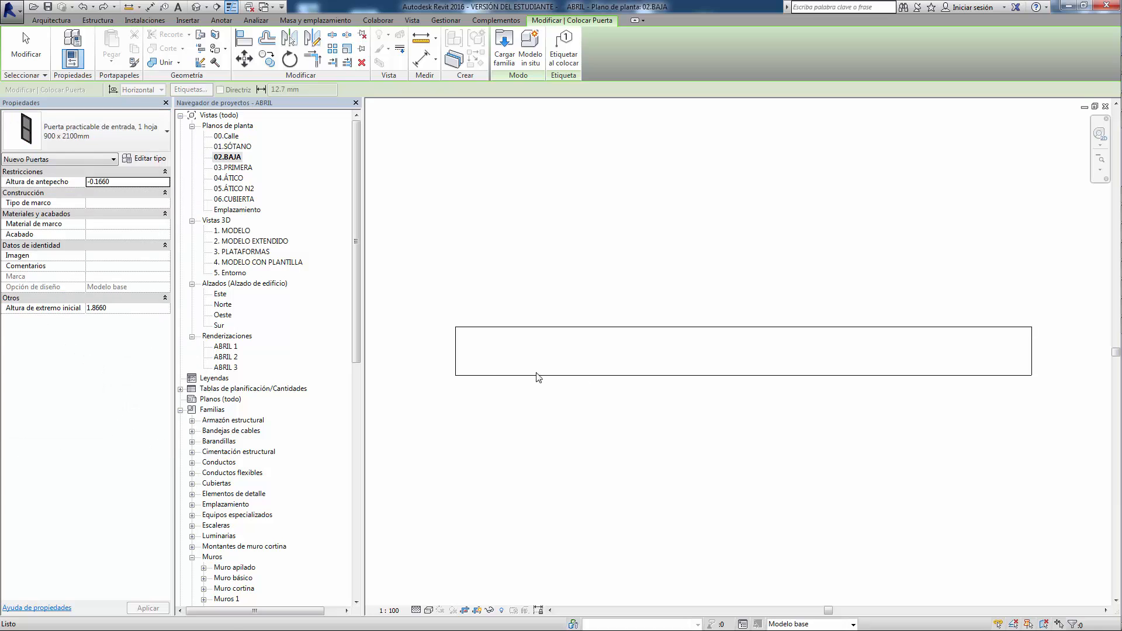
{"action": "left_click", "coordinate": [711, 328]}
{"action": "key", "text": "Escape"}
Copy the placed door about 1.54 m to the right along the same wall
{"action": "left_click", "coordinate": [760, 265]}
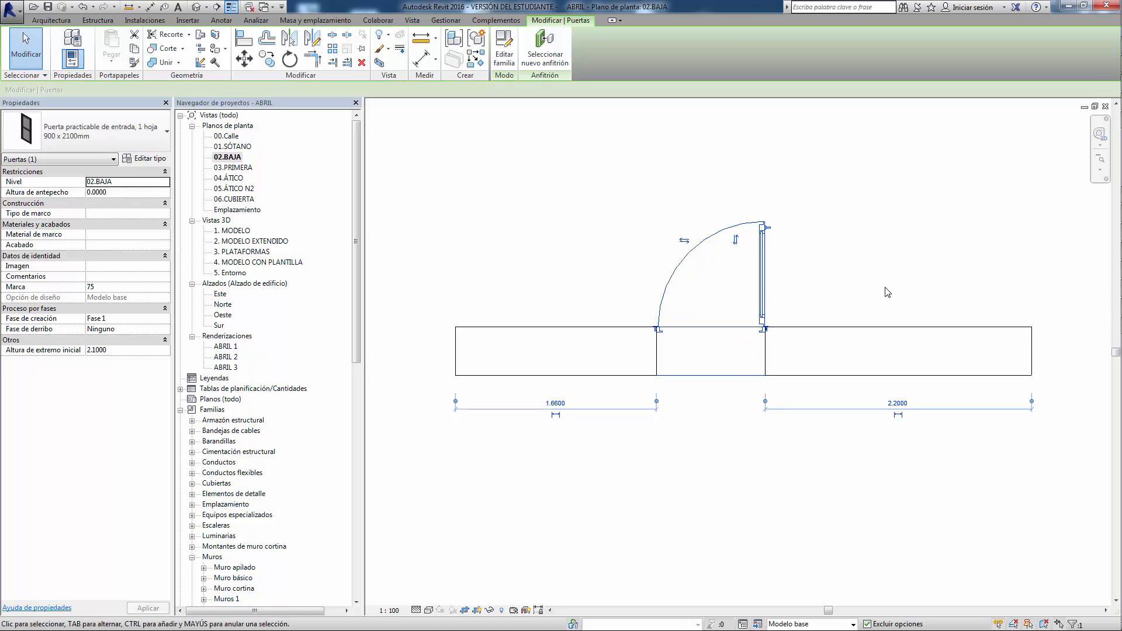
{"action": "left_click", "coordinate": [267, 58]}
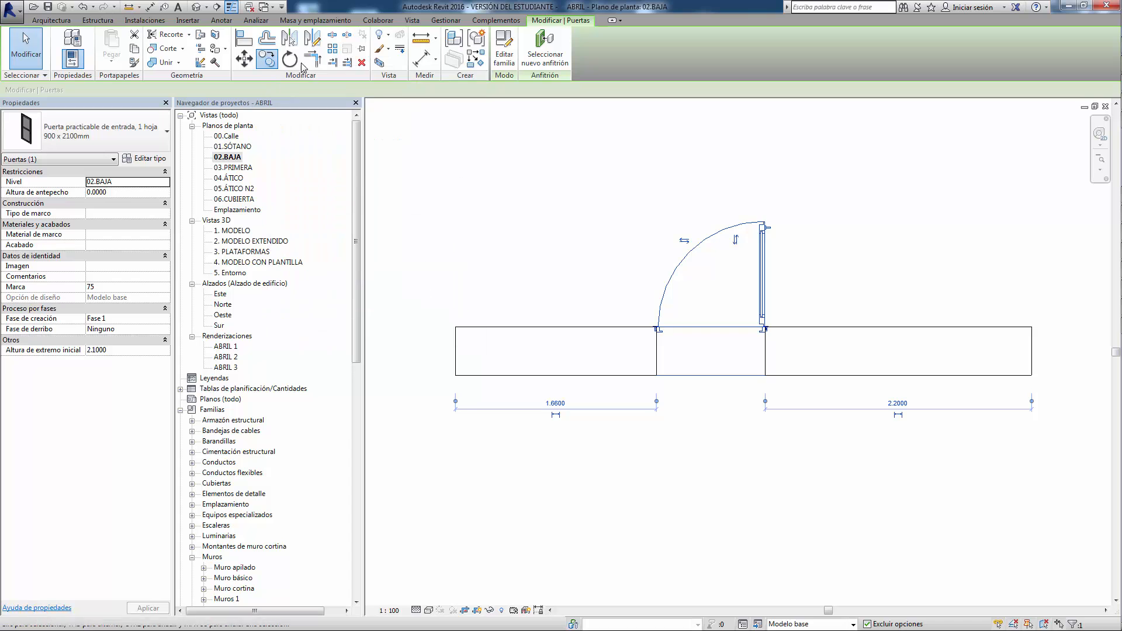
{"action": "left_click", "coordinate": [659, 188]}
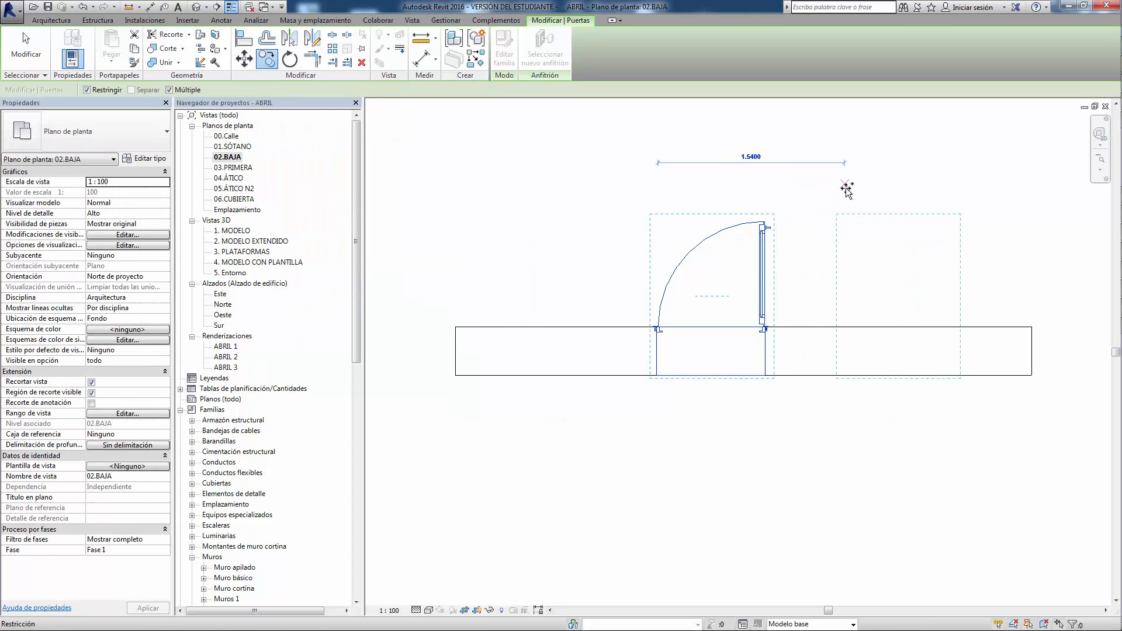
{"action": "left_click", "coordinate": [847, 189]}
{"action": "key", "text": "Escape"}
{"action": "key", "text": "Escape"}
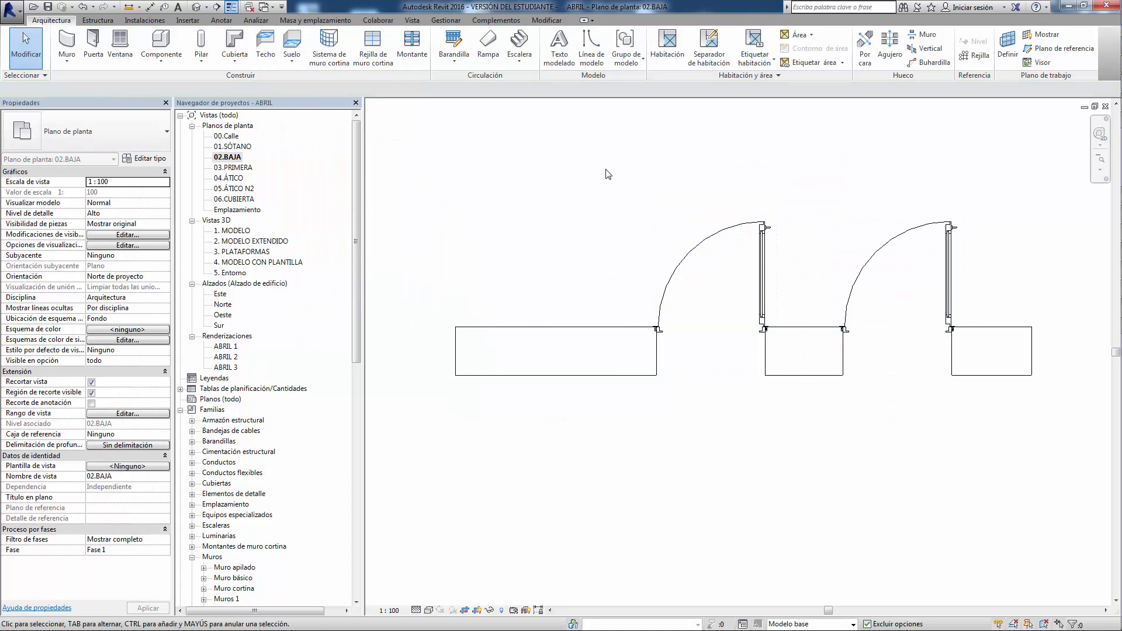
Change the copied door on the right of the test wall to the 1300 x 2500mm type
{"action": "left_click", "coordinate": [905, 229]}
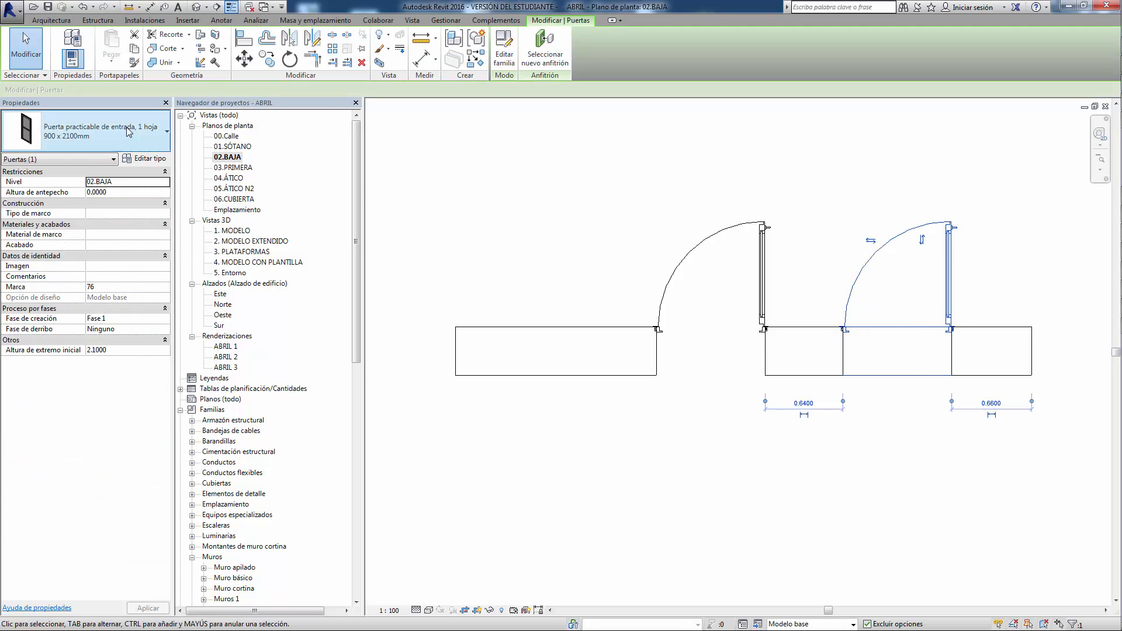
{"action": "left_click", "coordinate": [128, 130]}
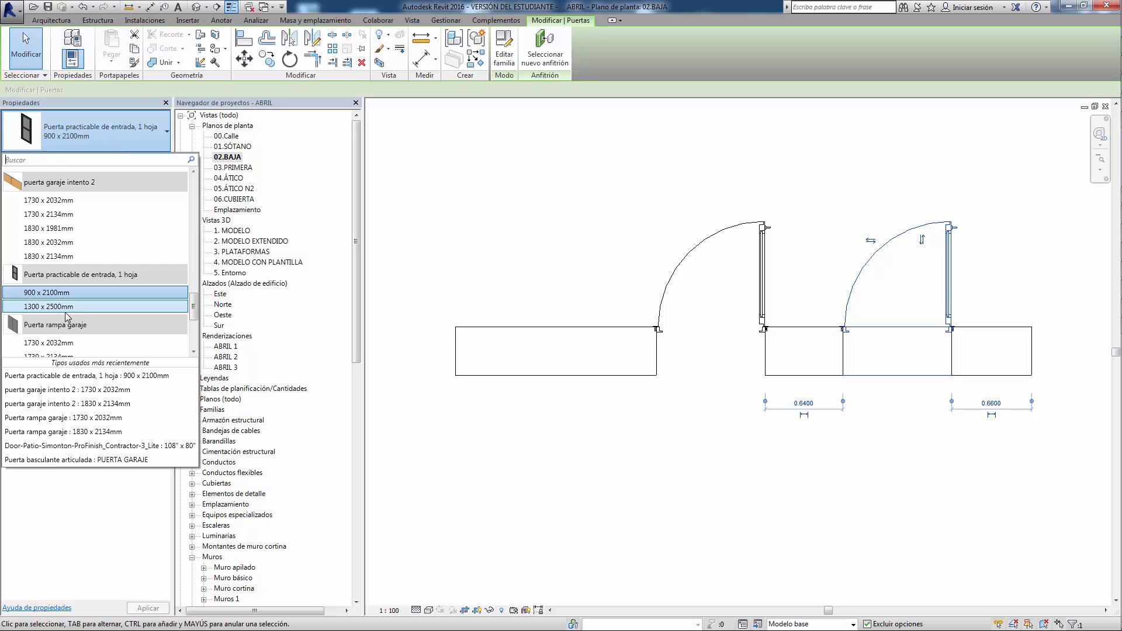
{"action": "left_click", "coordinate": [69, 308]}
{"action": "left_click", "coordinate": [594, 223]}
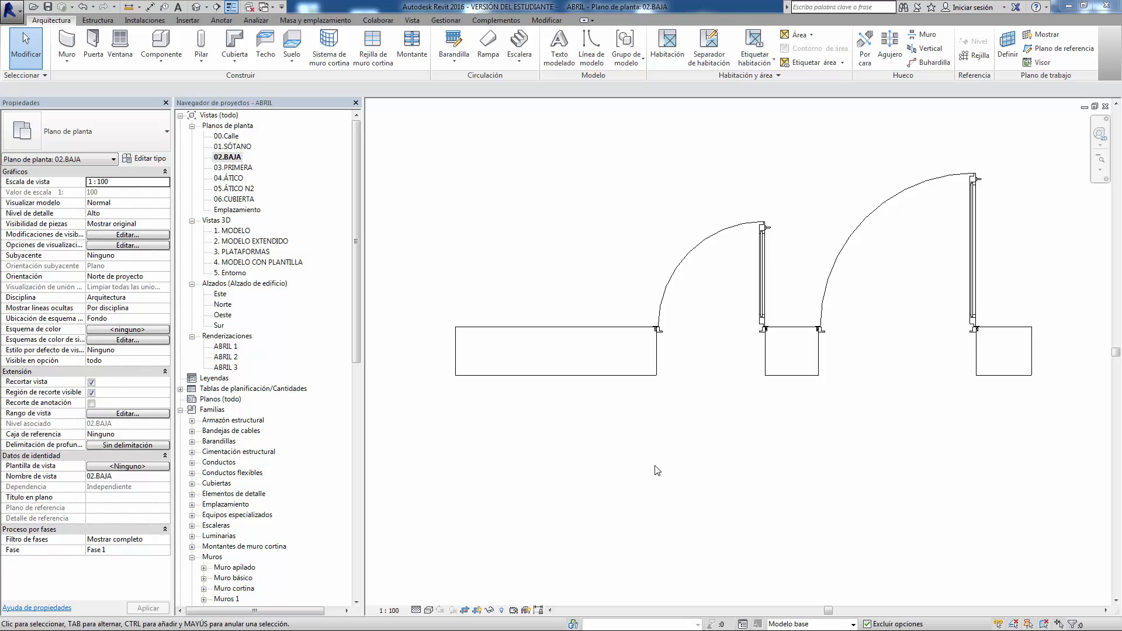
Flip the 900 x 2100mm door so it hinges on its left jamb and swings to the lower side of the wall
{"action": "left_click", "coordinate": [693, 254]}
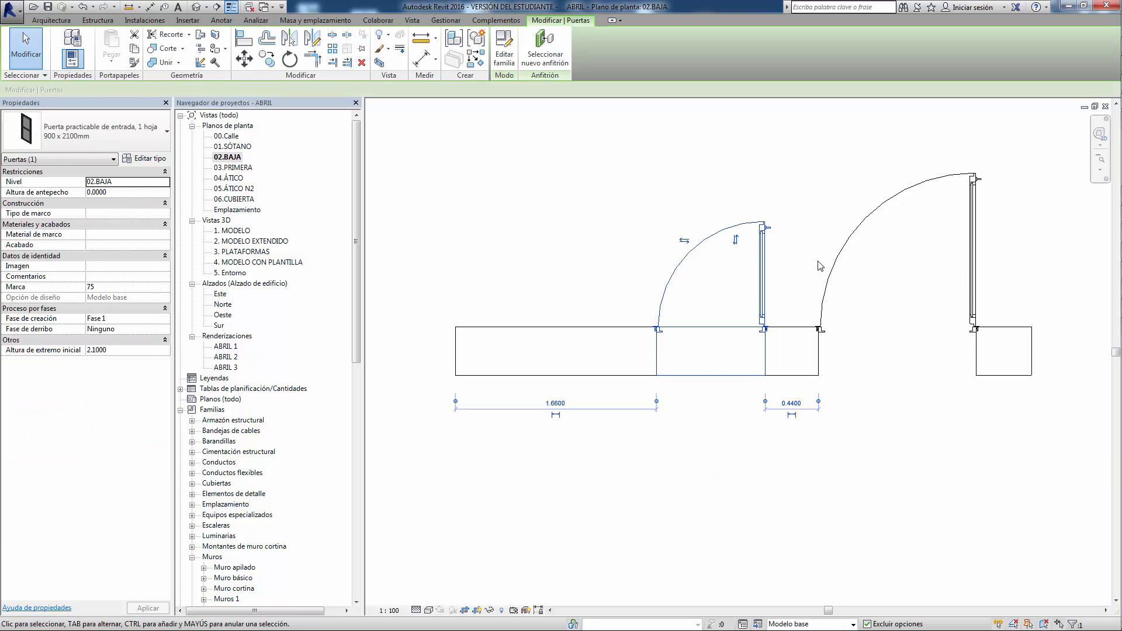
{"action": "left_click", "coordinate": [684, 240]}
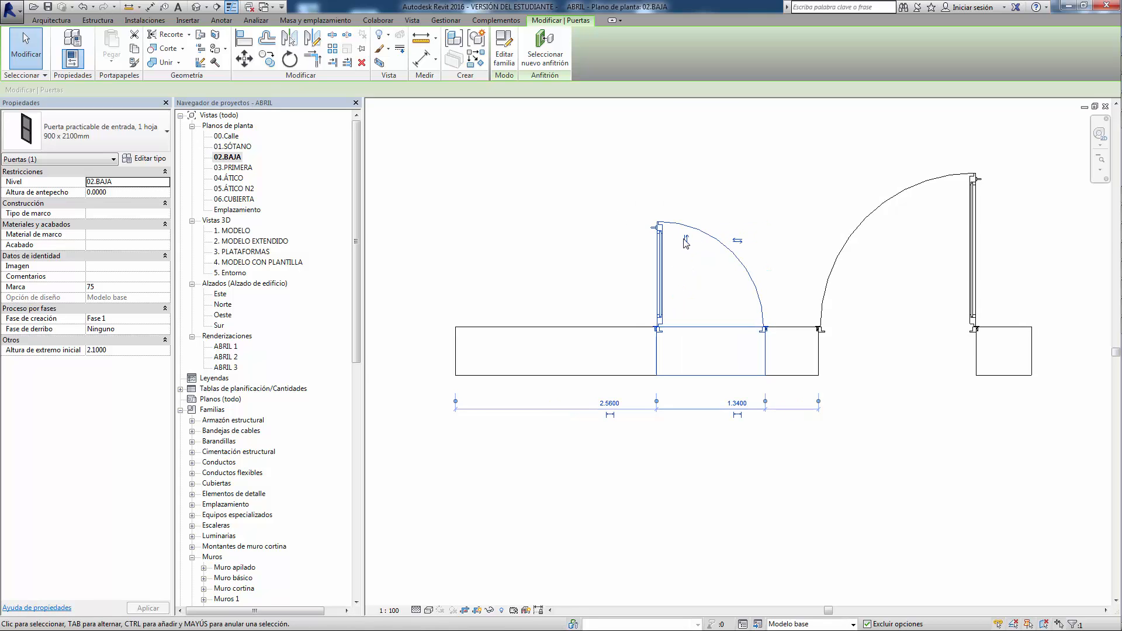
{"action": "key", "text": "space"}
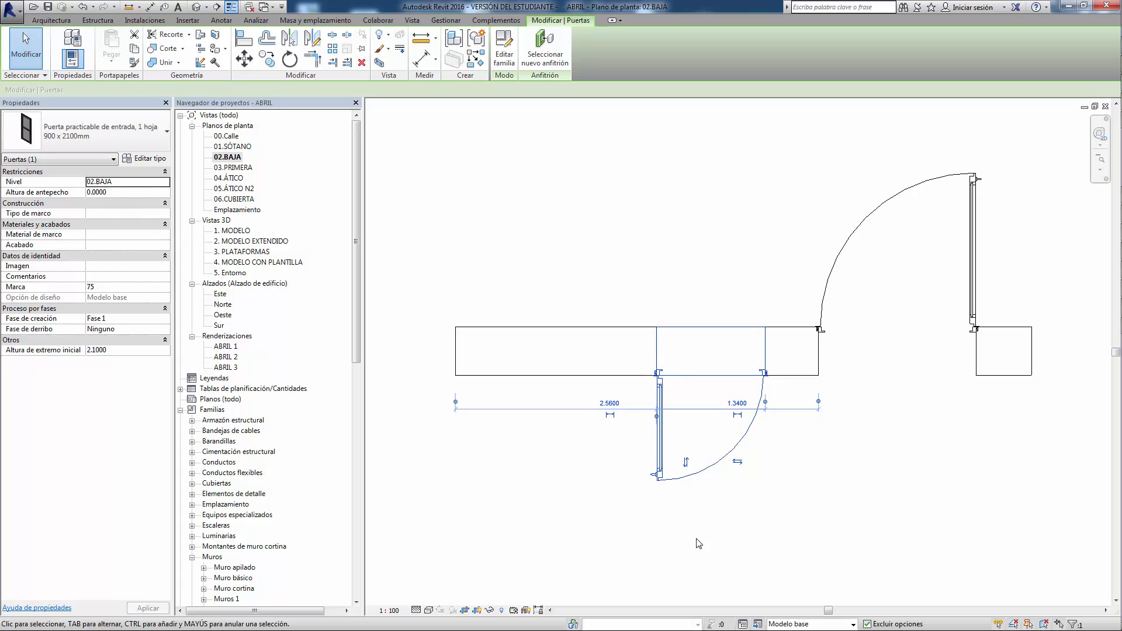